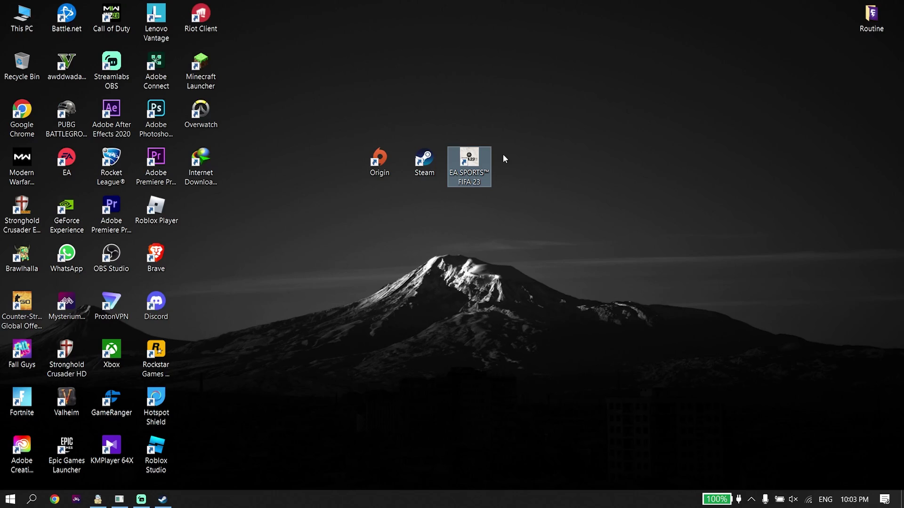
Open Steam and browse to the installation folder of EA SPORTS FIFA 23 from the game's local files properties
double_click(414, 159)
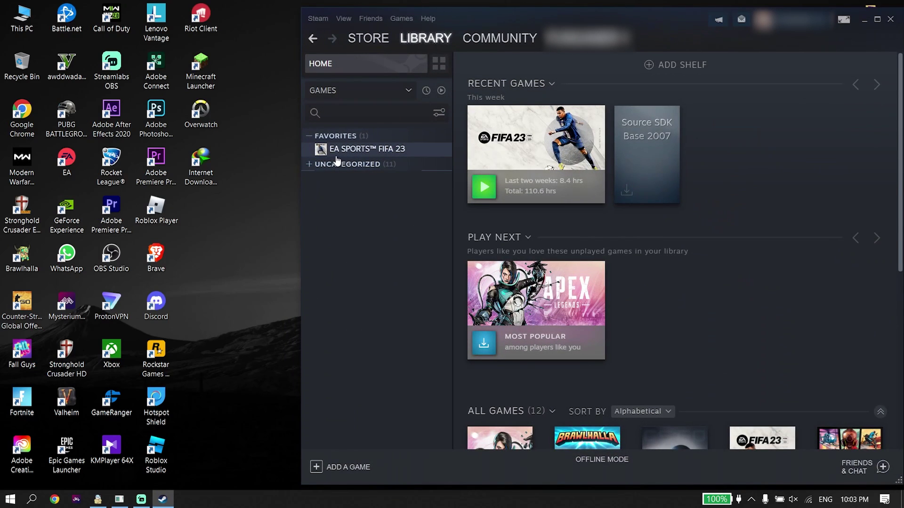
right_click(401, 150)
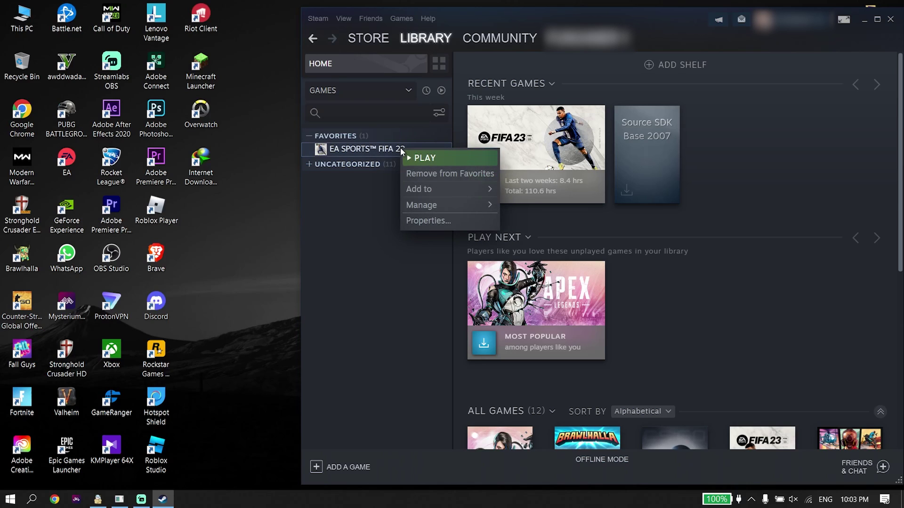
click(430, 220)
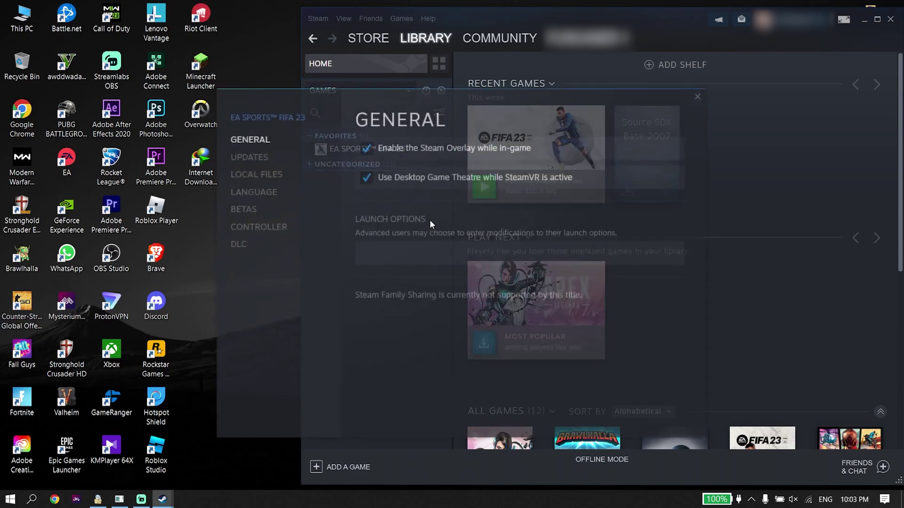
click(276, 177)
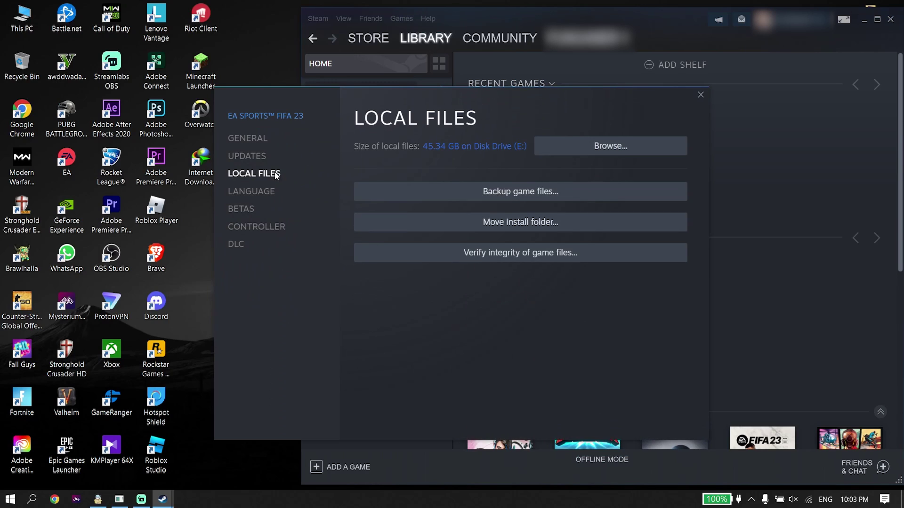
click(578, 154)
click(363, 37)
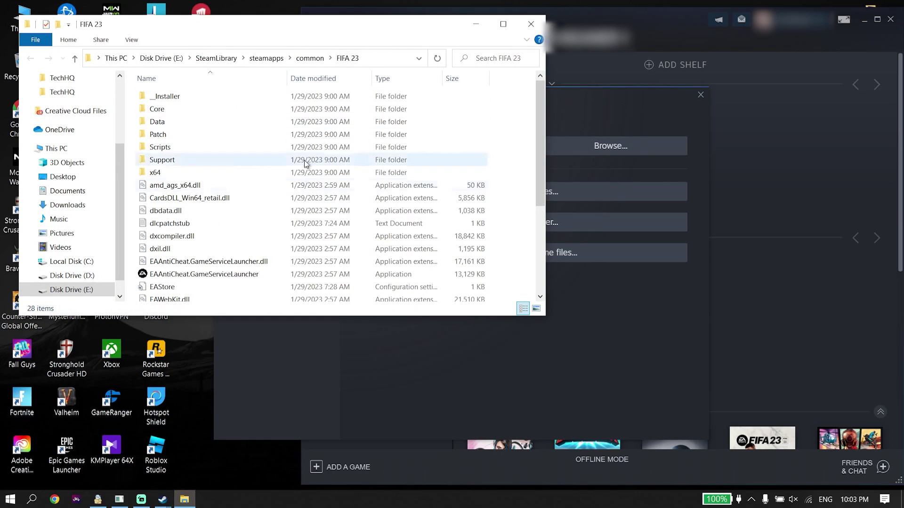
Open the details of the Electronic Arts digital signature in the properties of EAAntiCheat.GameServiceLauncher.dll
scroll(236, 250, down, 1)
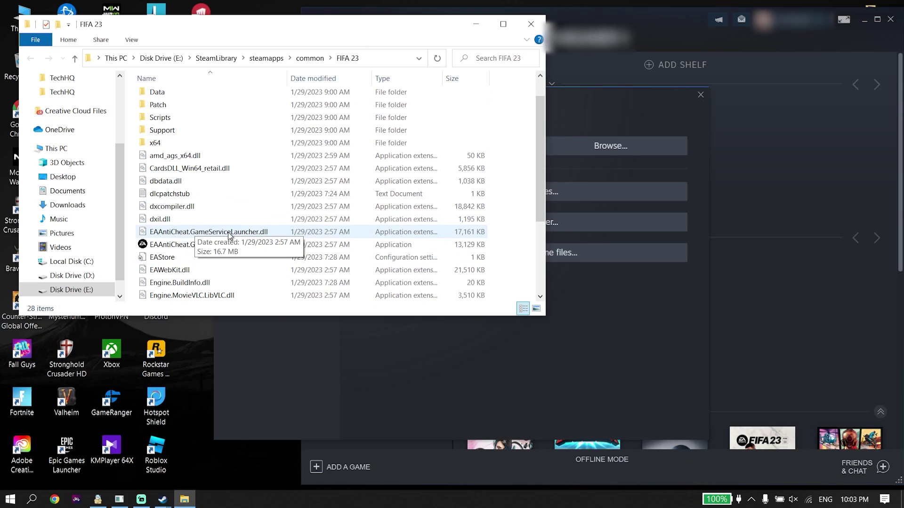
click(263, 234)
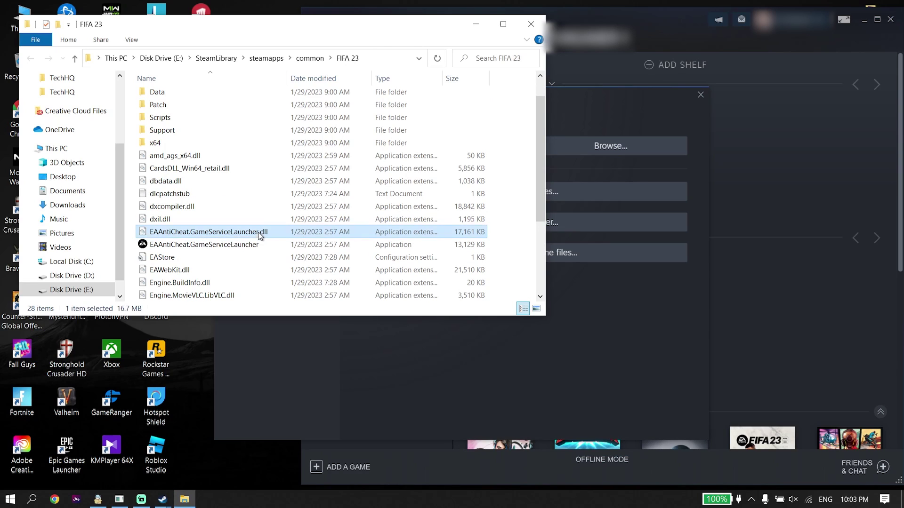
right_click(243, 235)
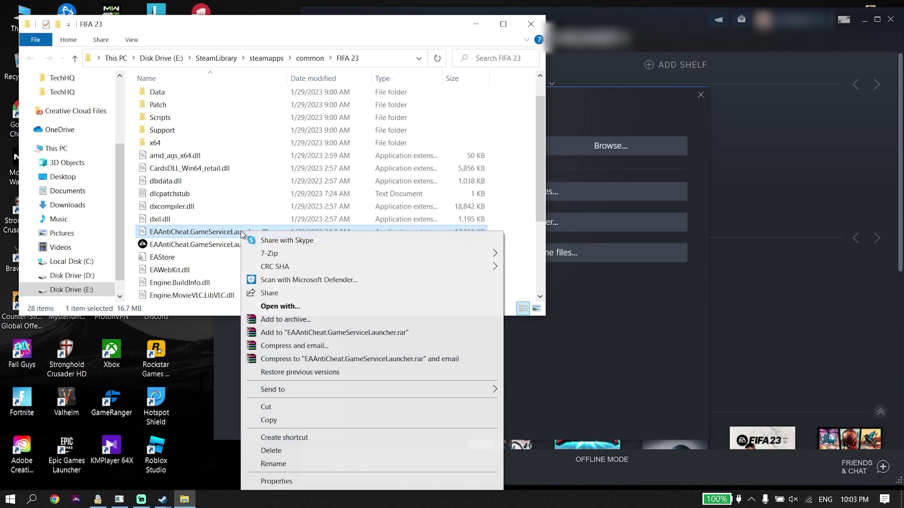
click(278, 481)
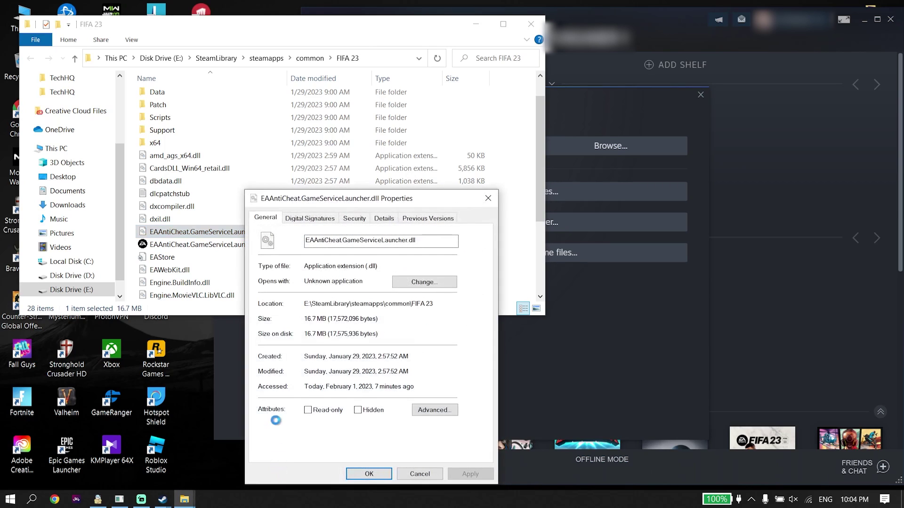
click(310, 220)
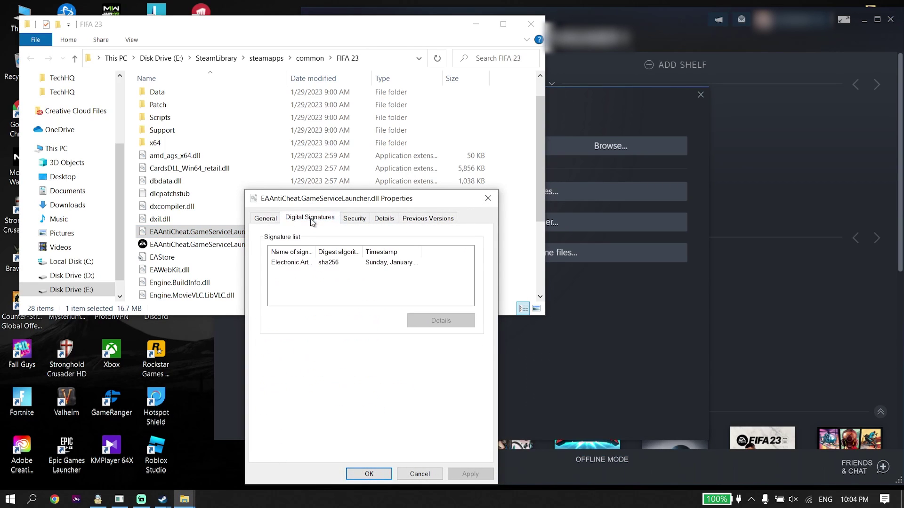
click(295, 263)
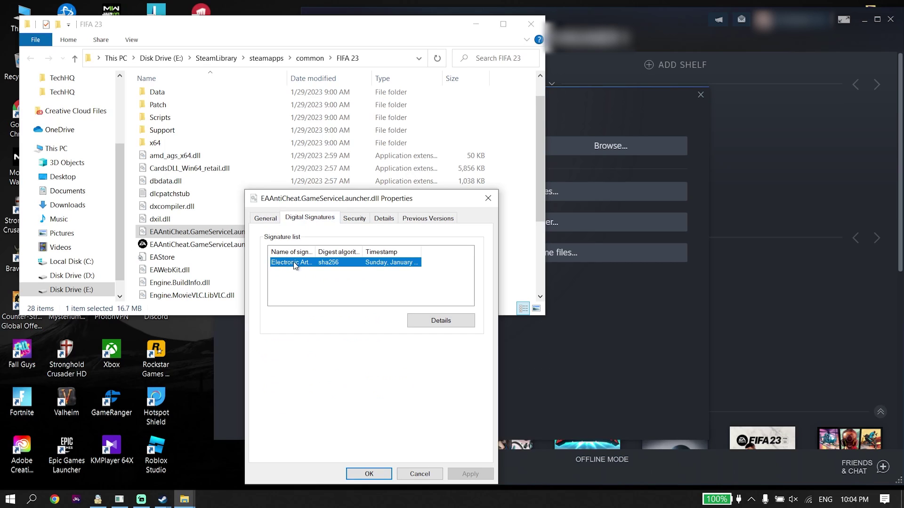
click(431, 320)
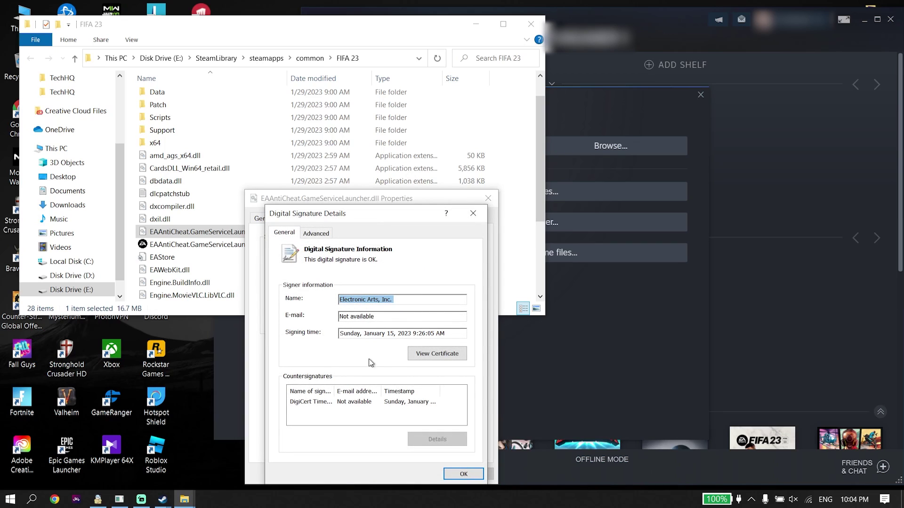
View the signer's certificate, and close the certificate, signature details and file properties dialogs
click(436, 356)
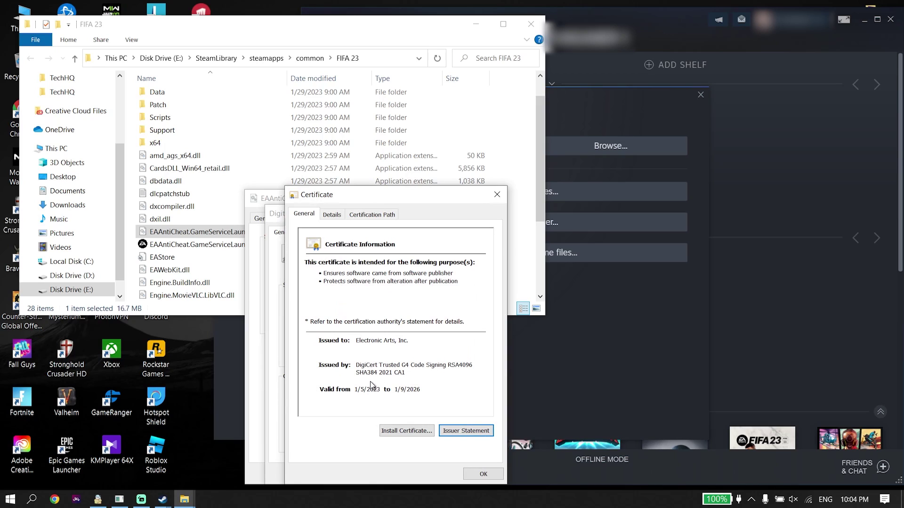
drag(388, 201, 388, 165)
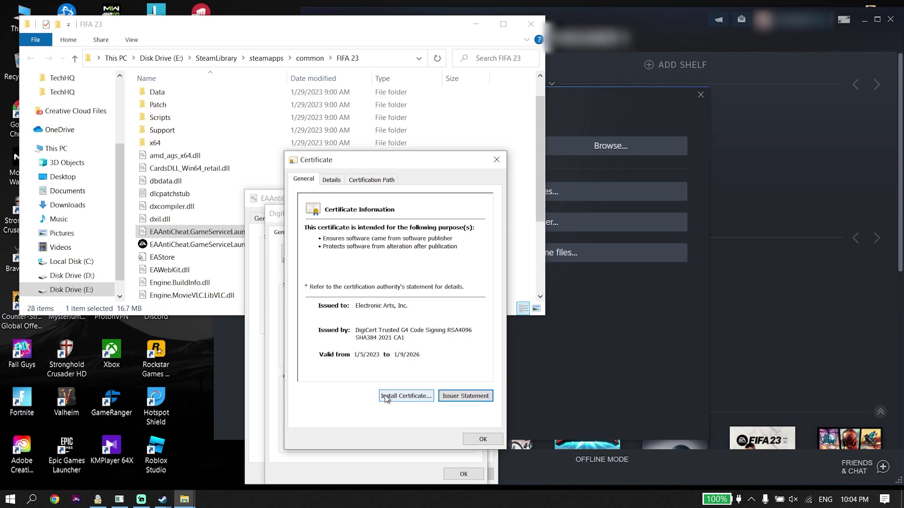
click(484, 439)
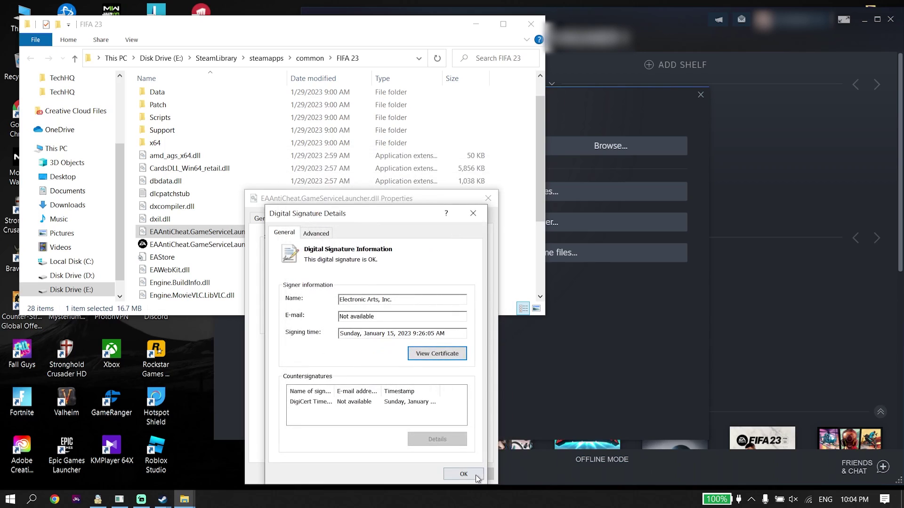
click(474, 475)
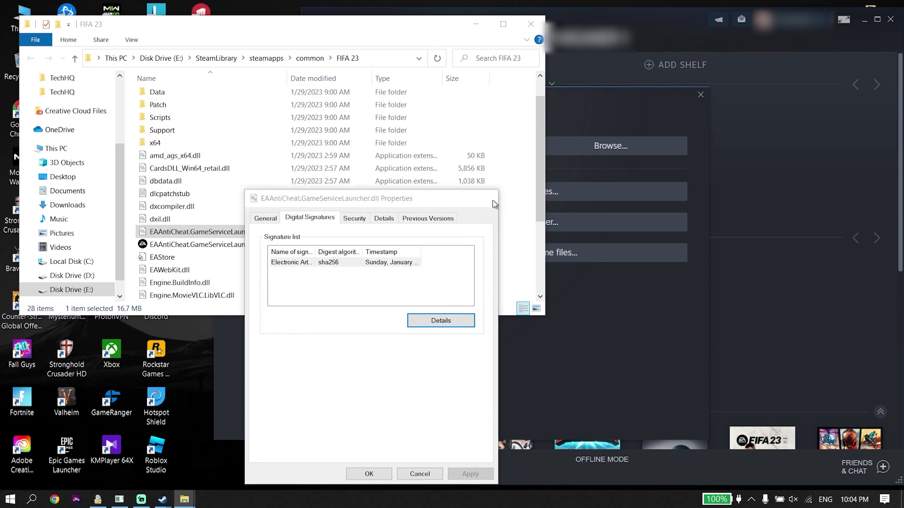
click(490, 198)
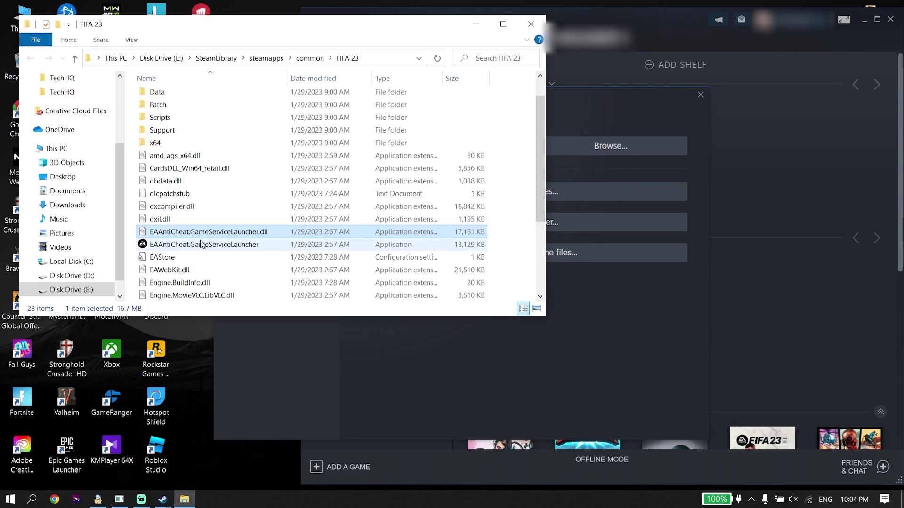
Select the EAAntiCheat.GameServiceLauncher application, then close the FIFA 23 folder and browse to it again from Steam
click(222, 245)
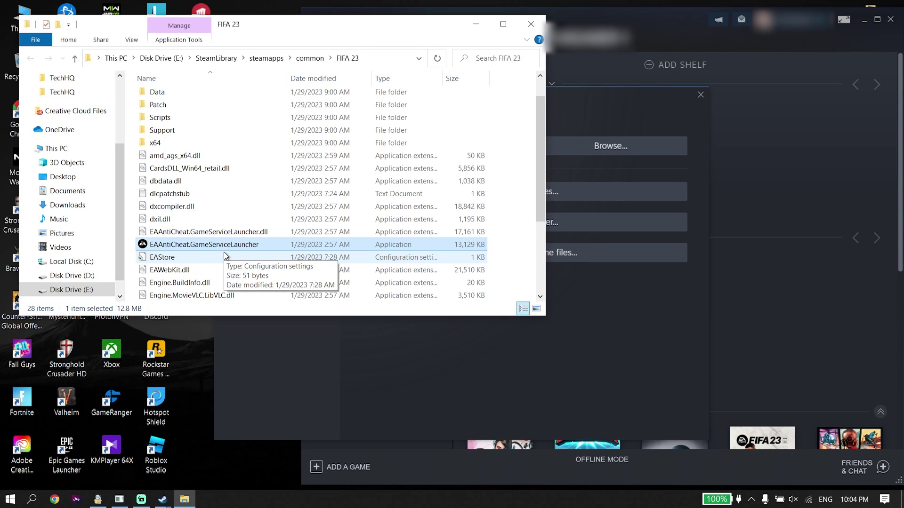
click(530, 24)
mouse_move(522, 40)
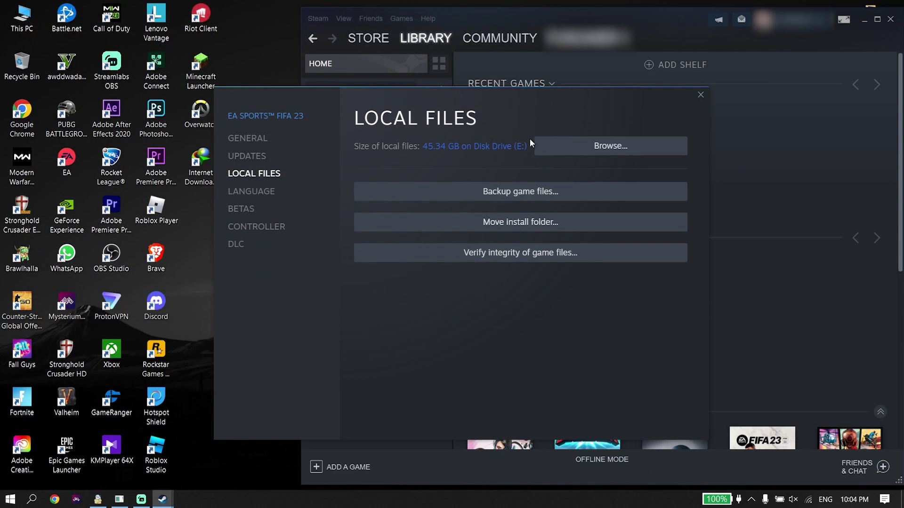
click(562, 148)
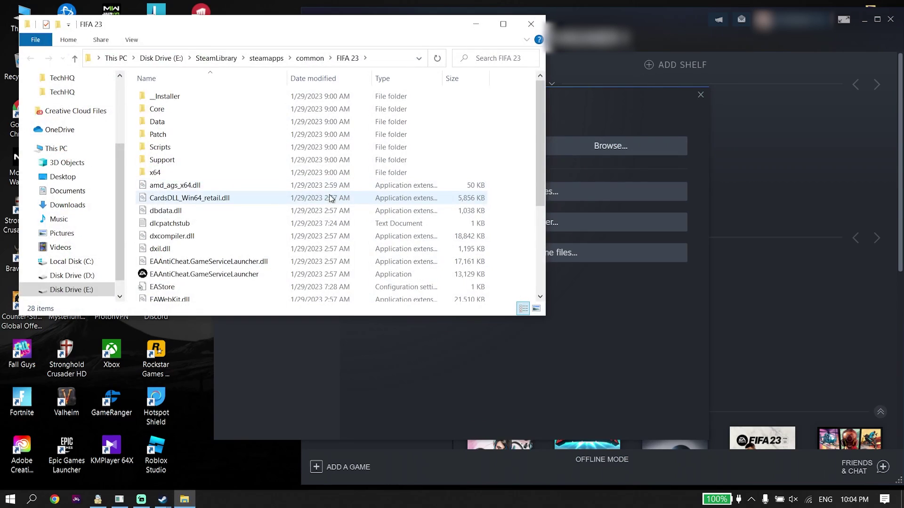
Set the FIFA23 application to run as an administrator in its compatibility properties and apply the change
scroll(323, 198, down, 4)
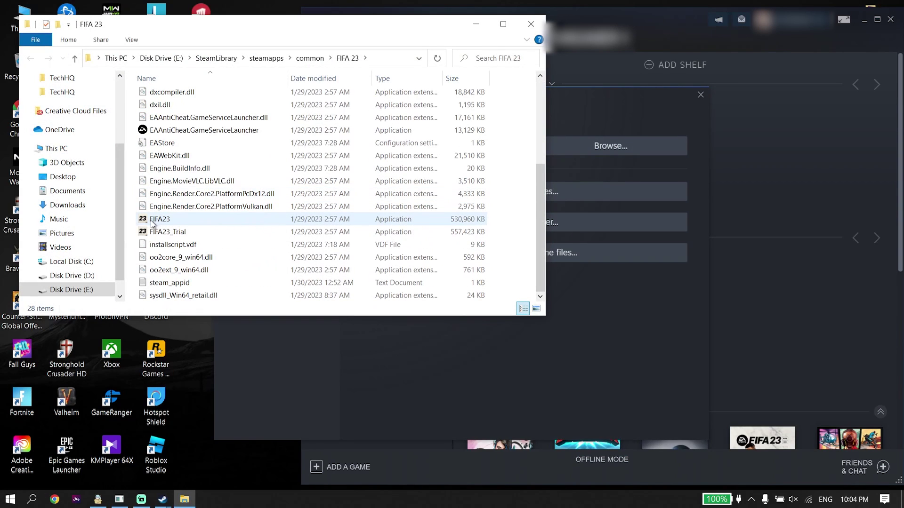
click(166, 220)
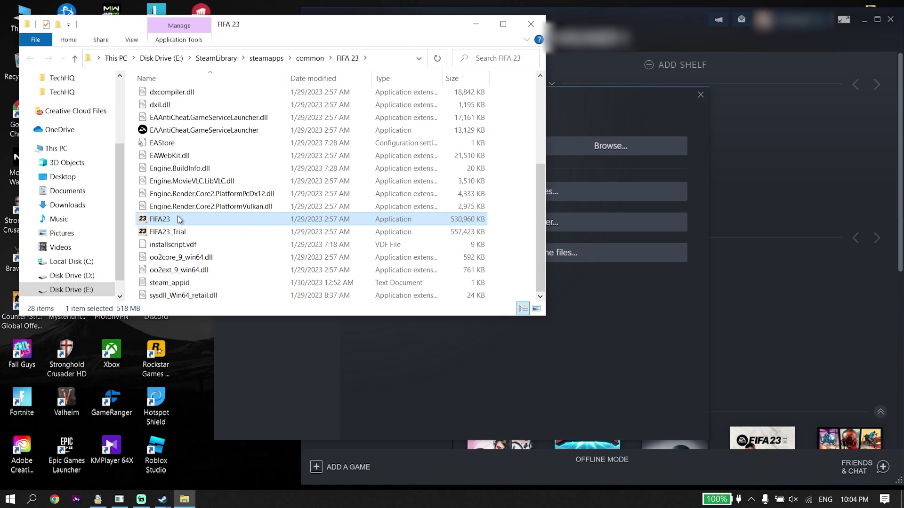
right_click(179, 220)
click(231, 481)
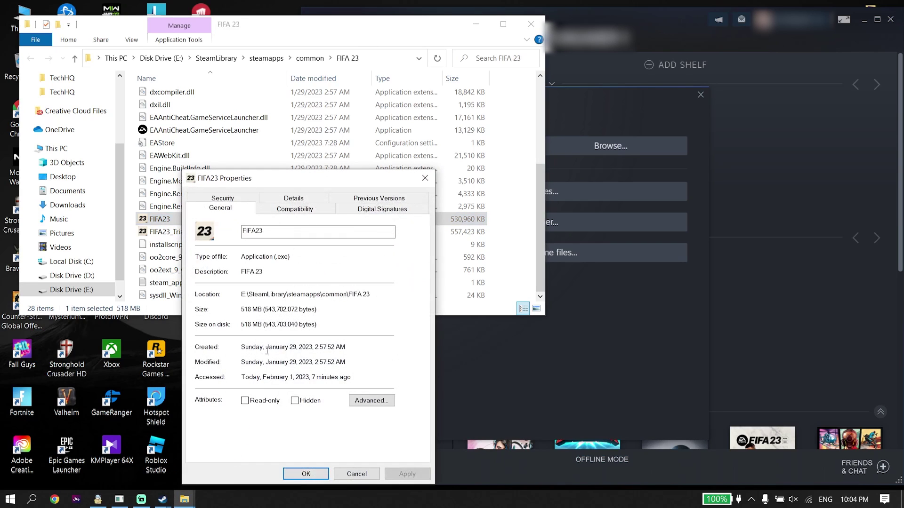
click(286, 209)
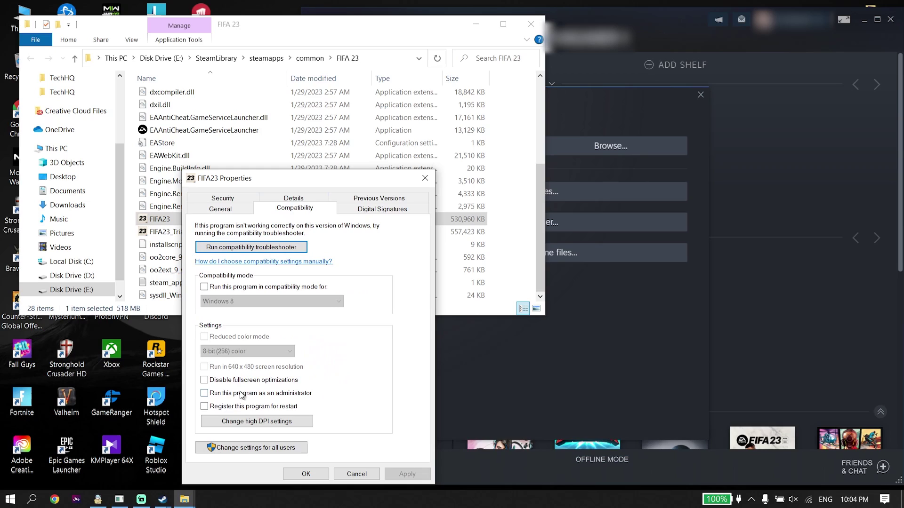
click(205, 395)
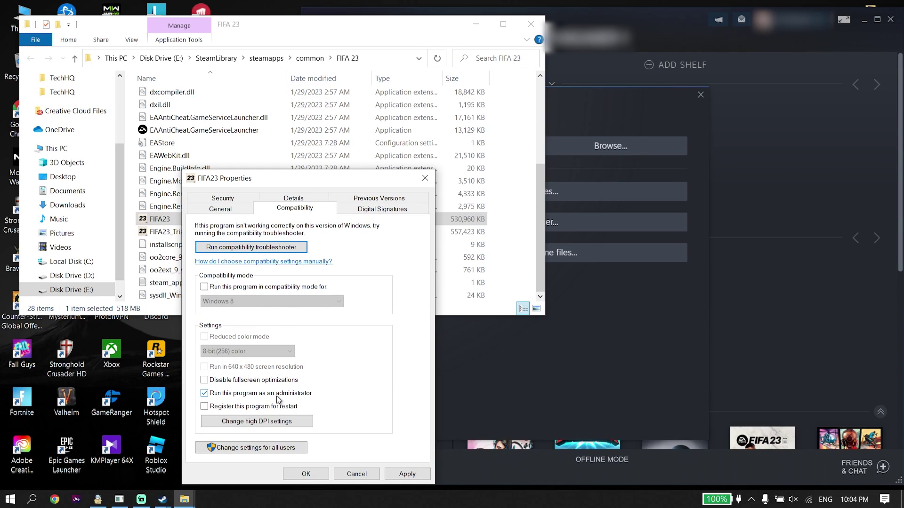
click(421, 475)
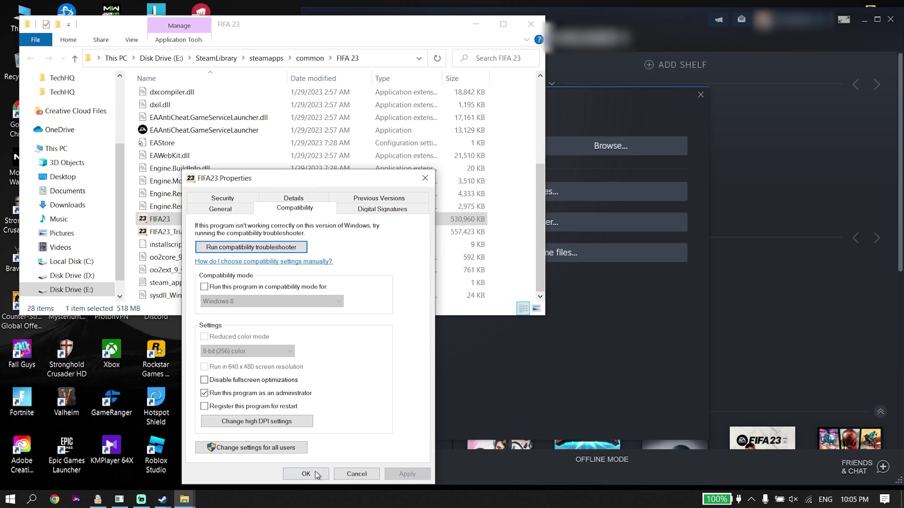
click(306, 474)
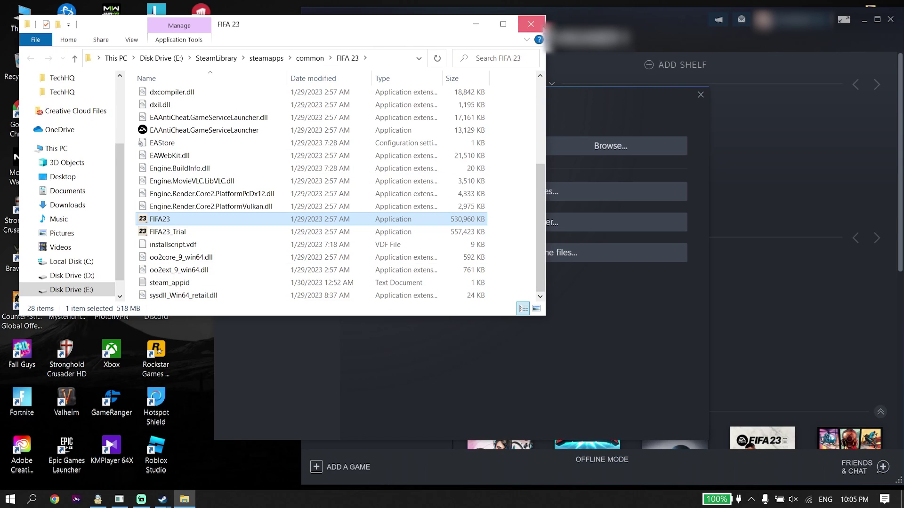
Close the FIFA 23 folder, the game's properties and the Steam window
click(531, 24)
click(701, 95)
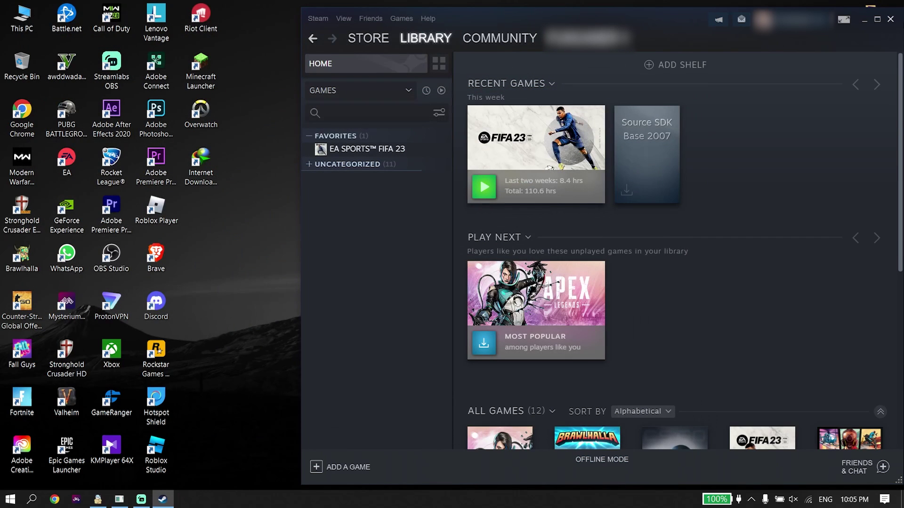
click(890, 19)
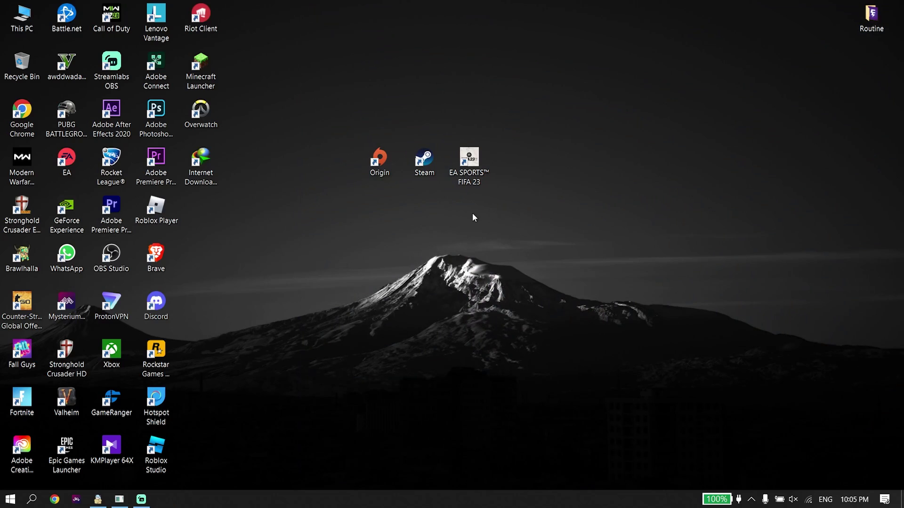
Reopen Steam, view the local files options in EA SPORTS FIFA 23's properties, and close the properties and Steam
double_click(431, 166)
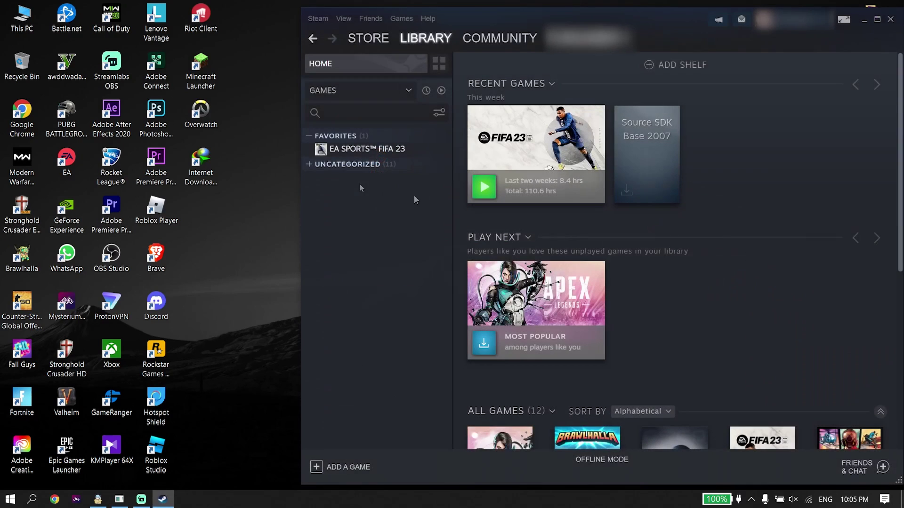
click(377, 149)
right_click(377, 150)
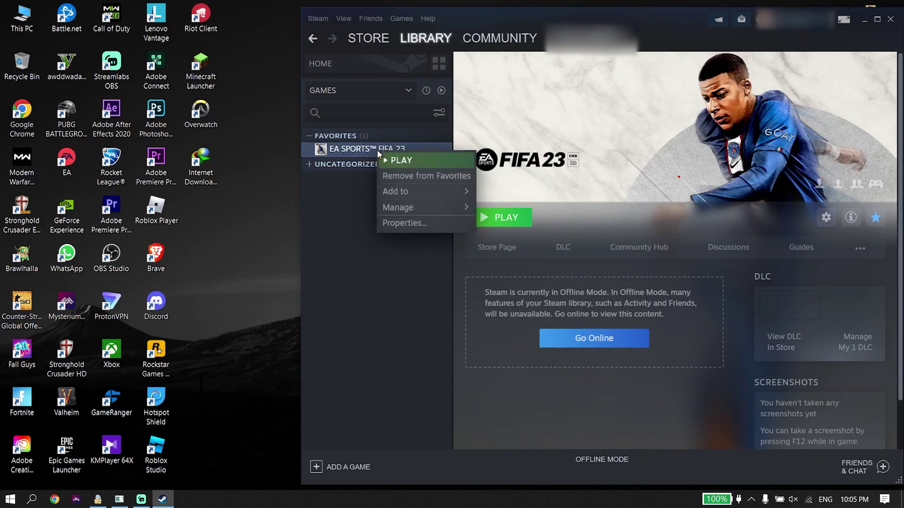
click(400, 224)
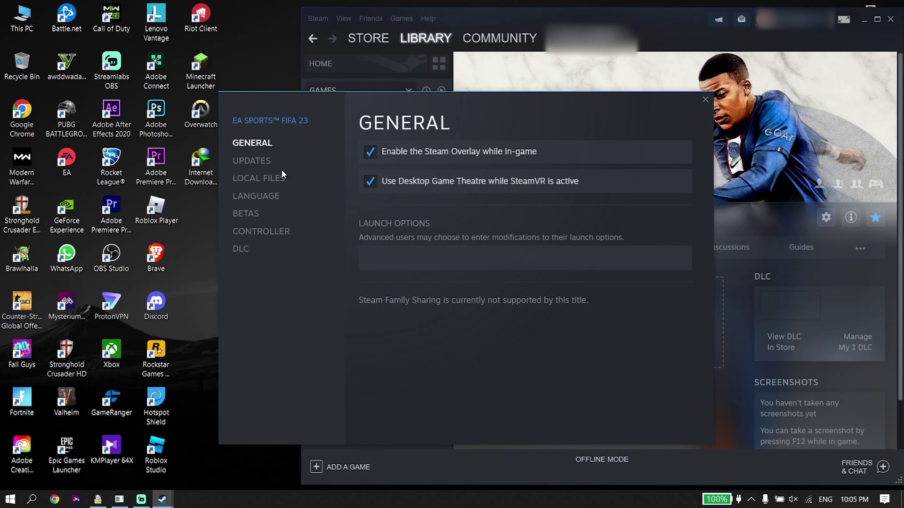
click(260, 180)
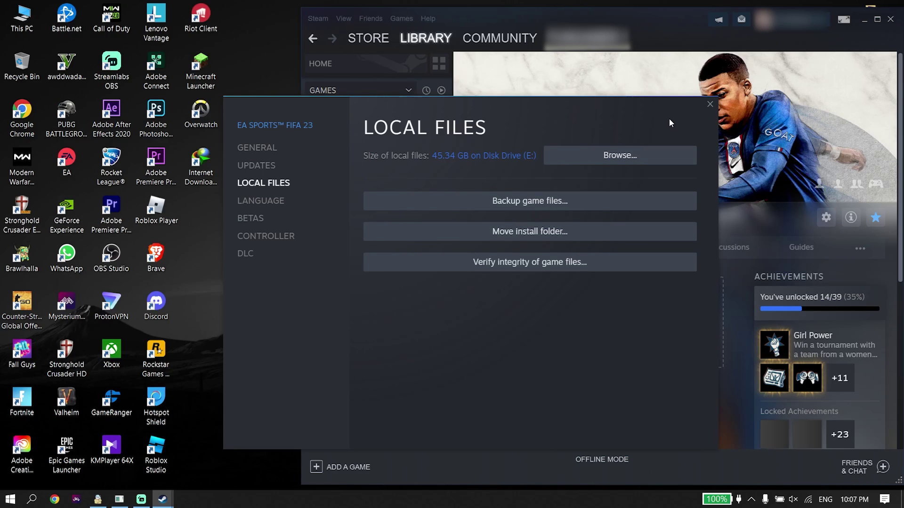
click(710, 105)
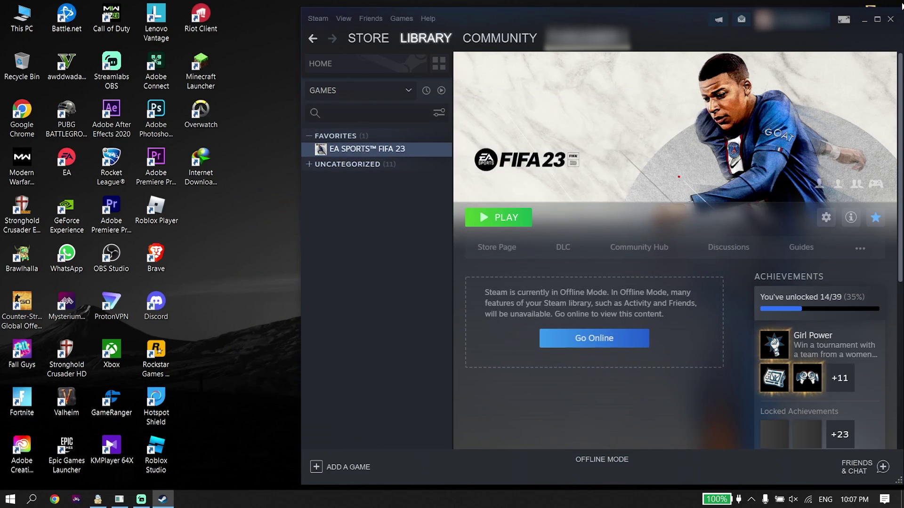
click(890, 19)
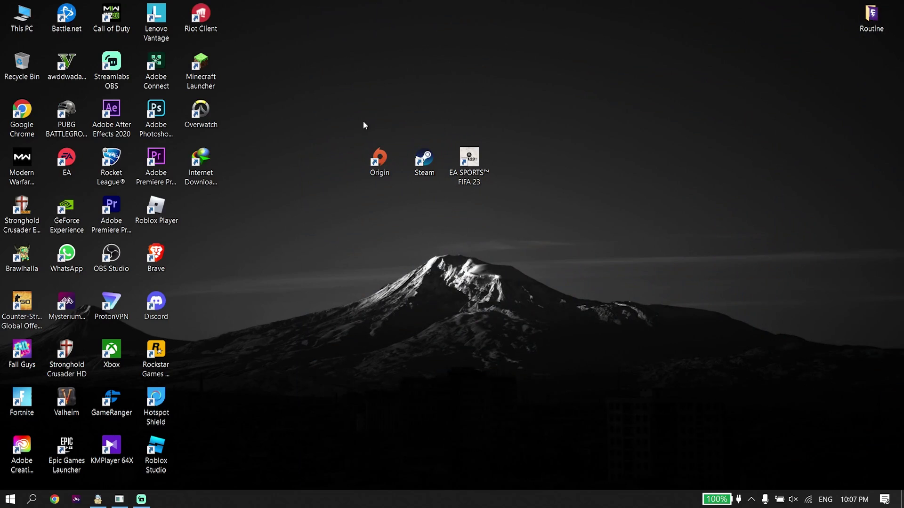
Set the desktop's Origin shortcut to run as an administrator in its compatibility properties, apply the change and close the properties
right_click(379, 156)
click(419, 464)
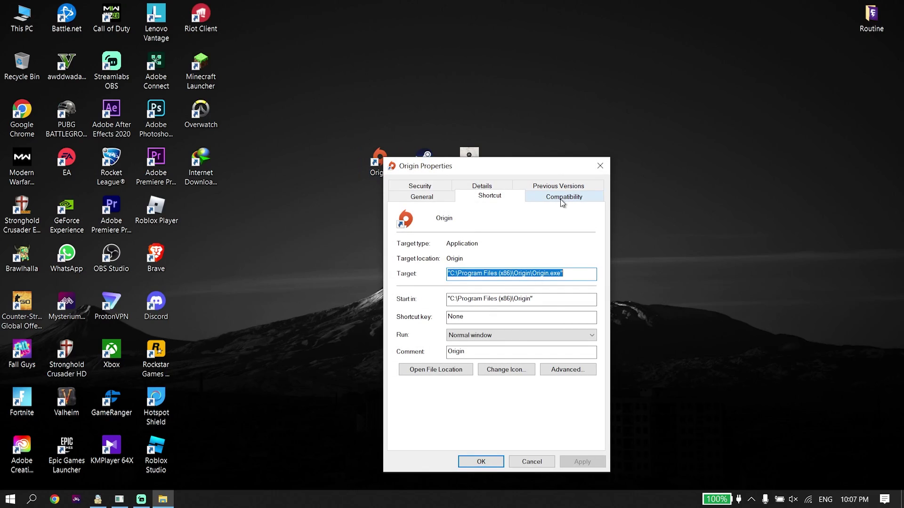
click(560, 198)
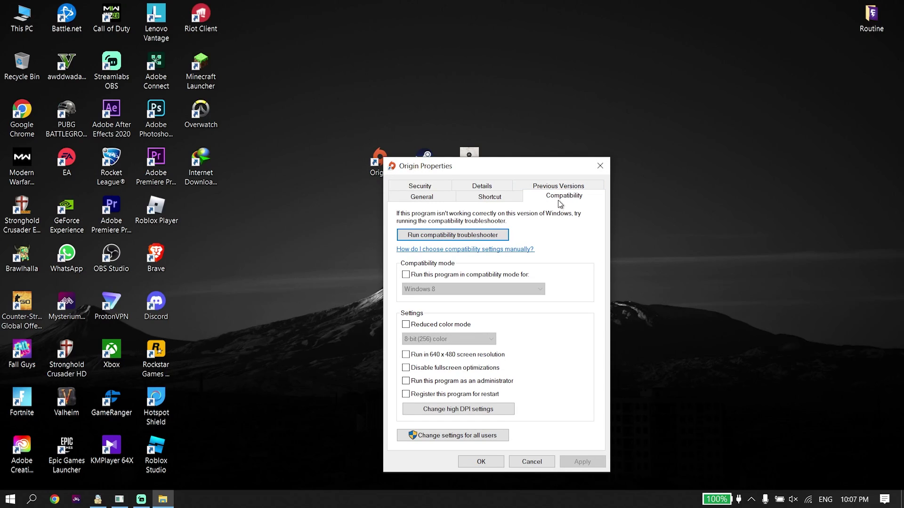
click(406, 382)
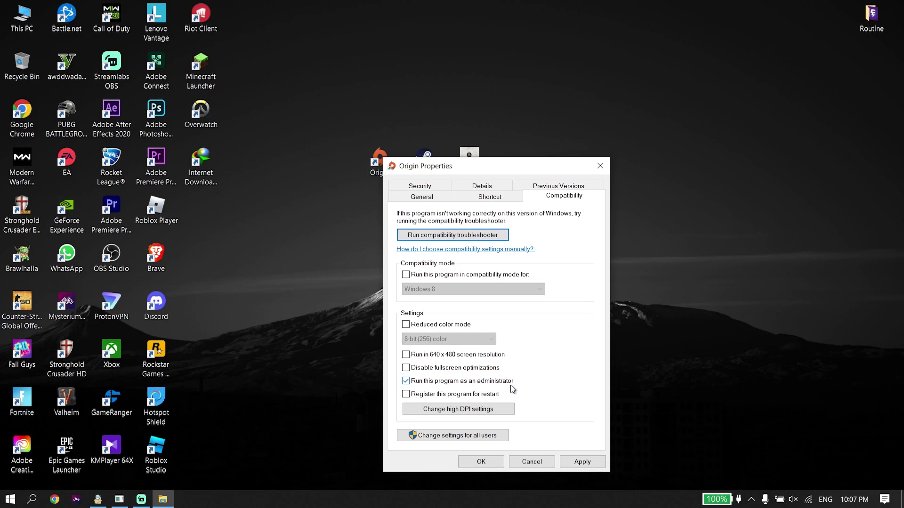
click(574, 463)
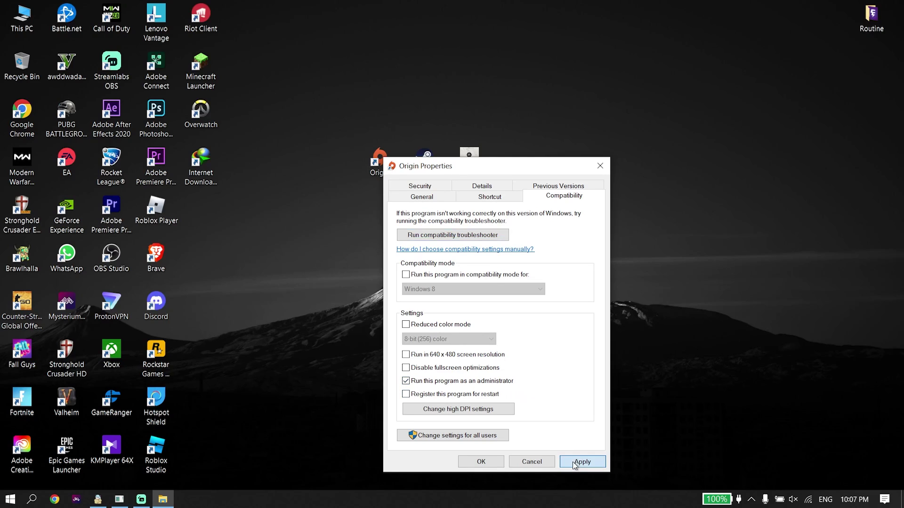
click(493, 466)
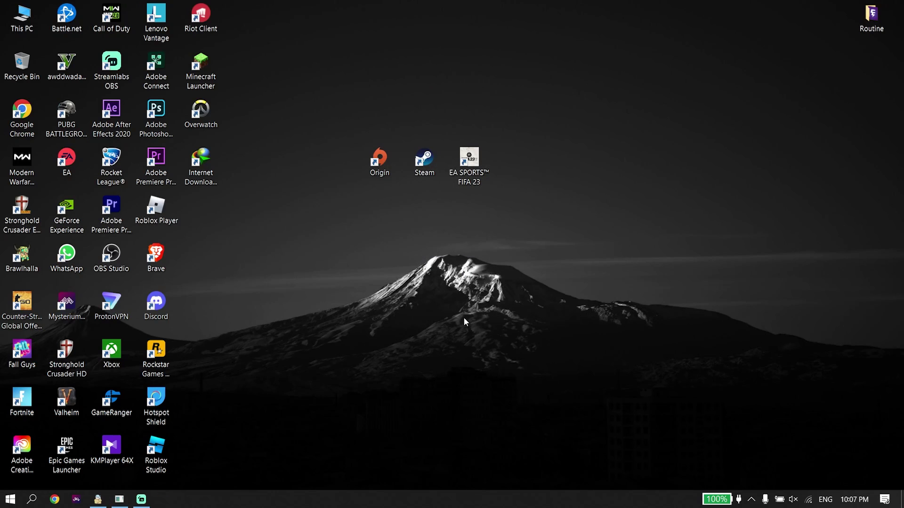
Set the desktop's Steam shortcut to run as an administrator in its compatibility properties, apply the change and close the properties
click(424, 172)
right_click(423, 172)
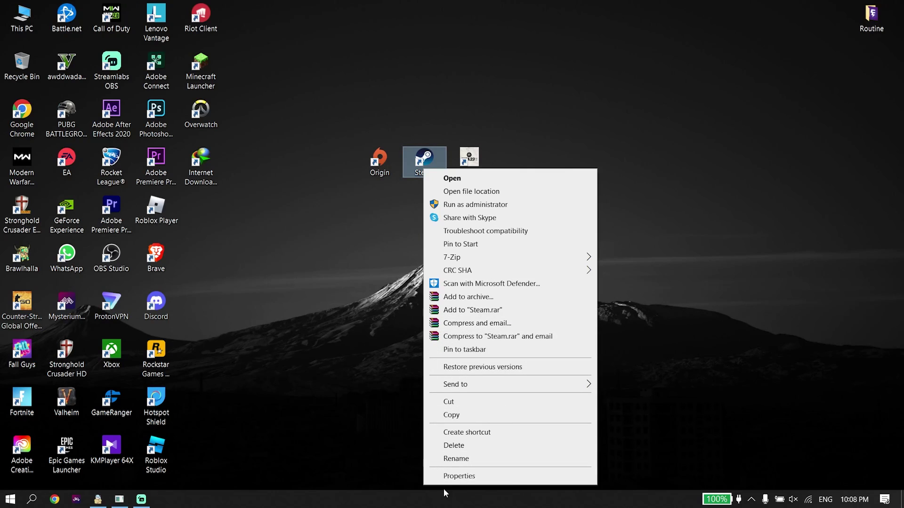
click(448, 476)
click(577, 208)
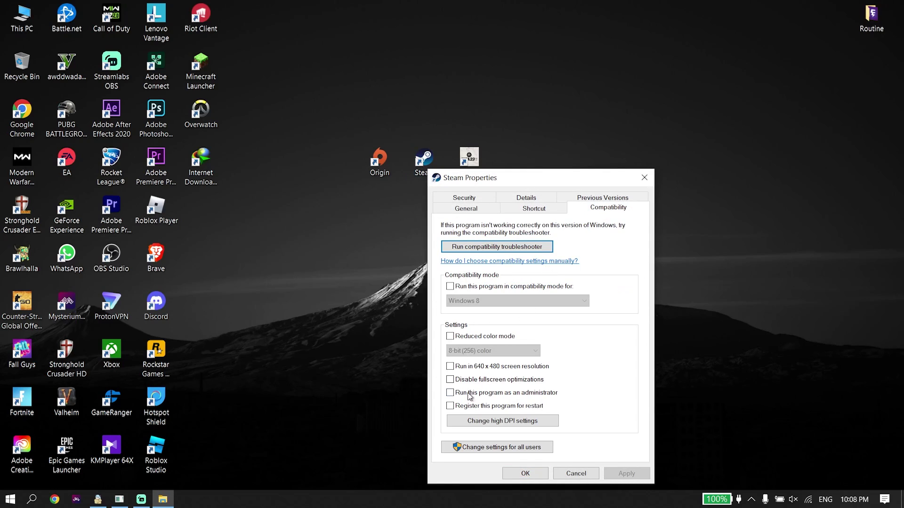
click(454, 395)
click(618, 475)
click(525, 474)
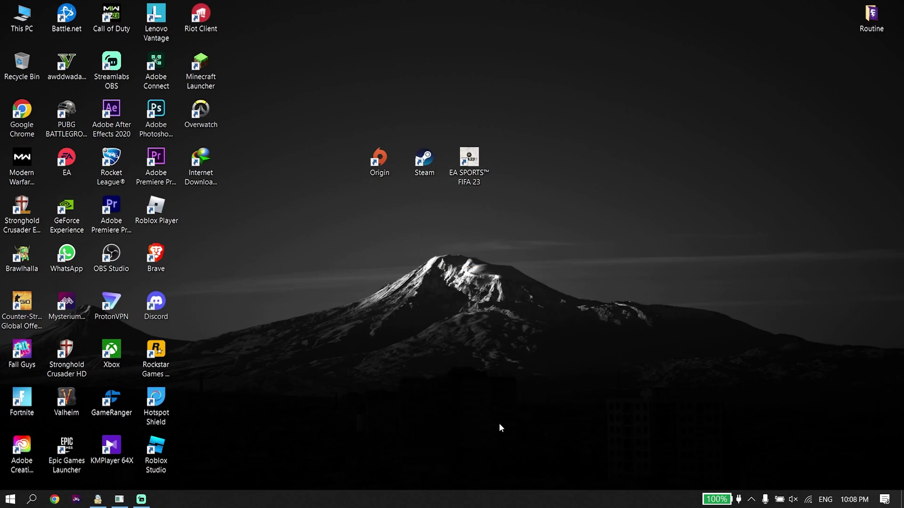